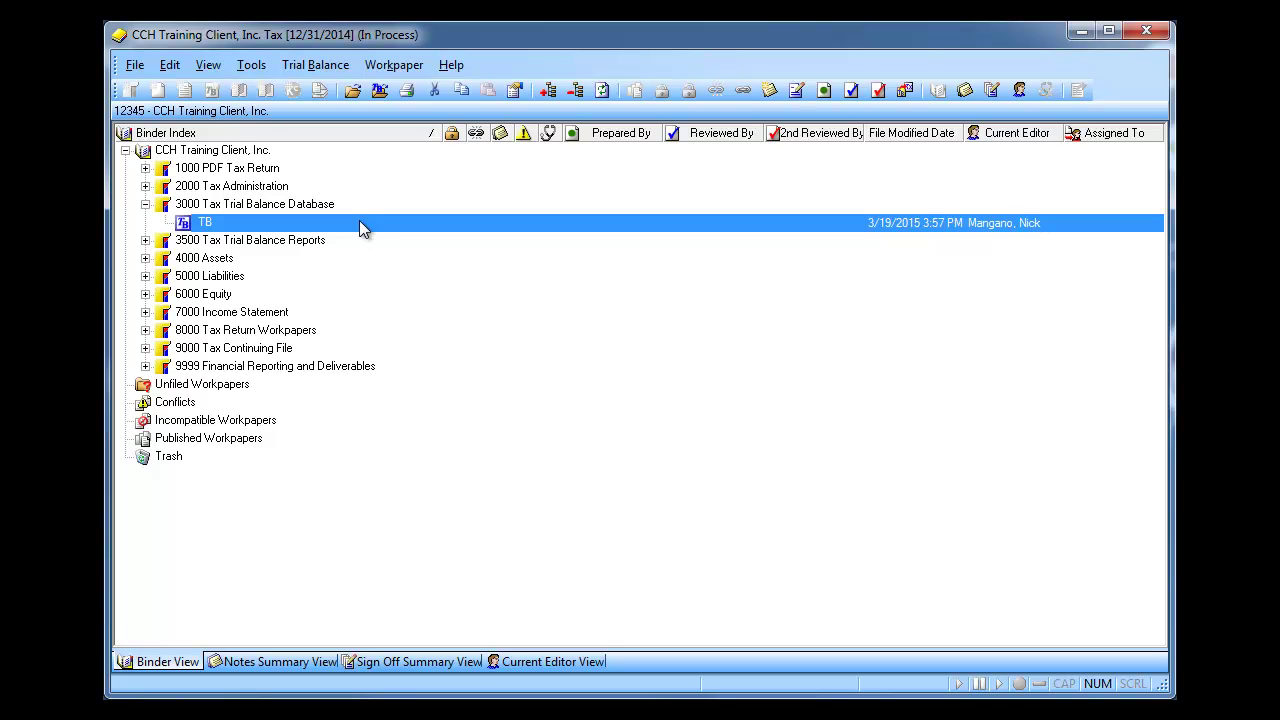
# Step: Open the TB workpaper from the 3000 Tax Trial Balance Database folder and bring up its account groupings
pyautogui.doubleClick(295, 229)
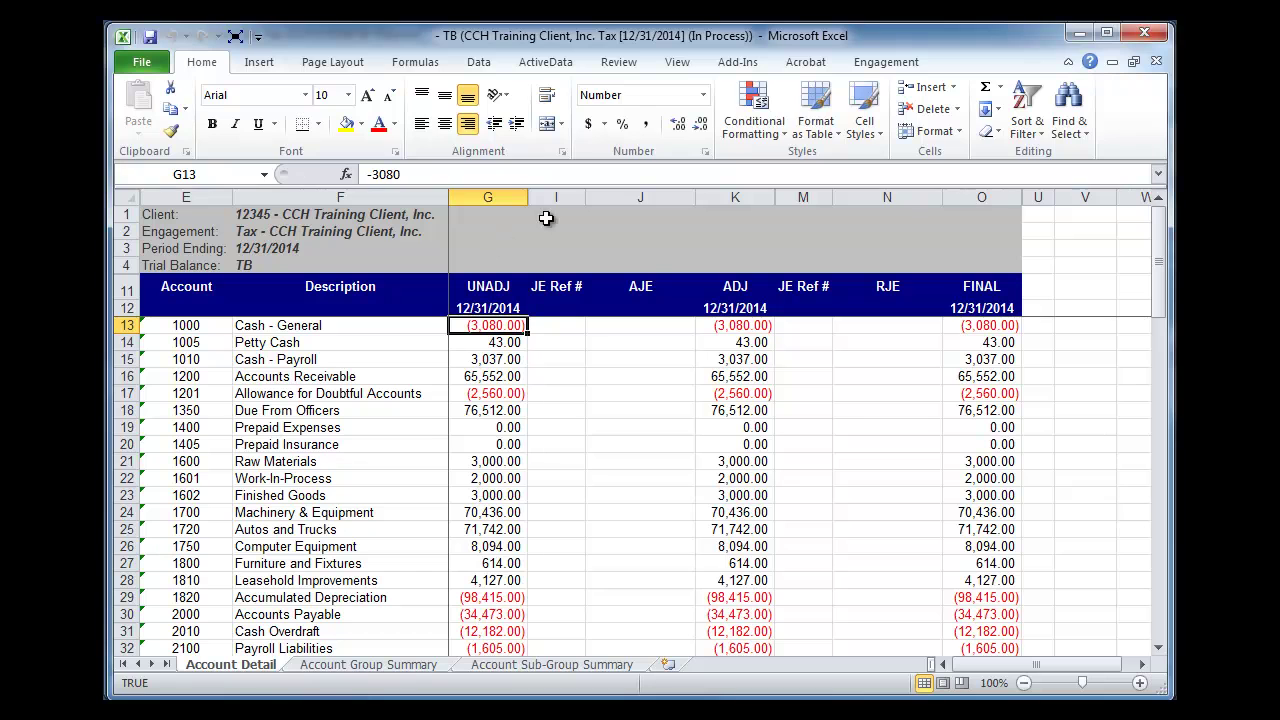
pyautogui.click(886, 62)
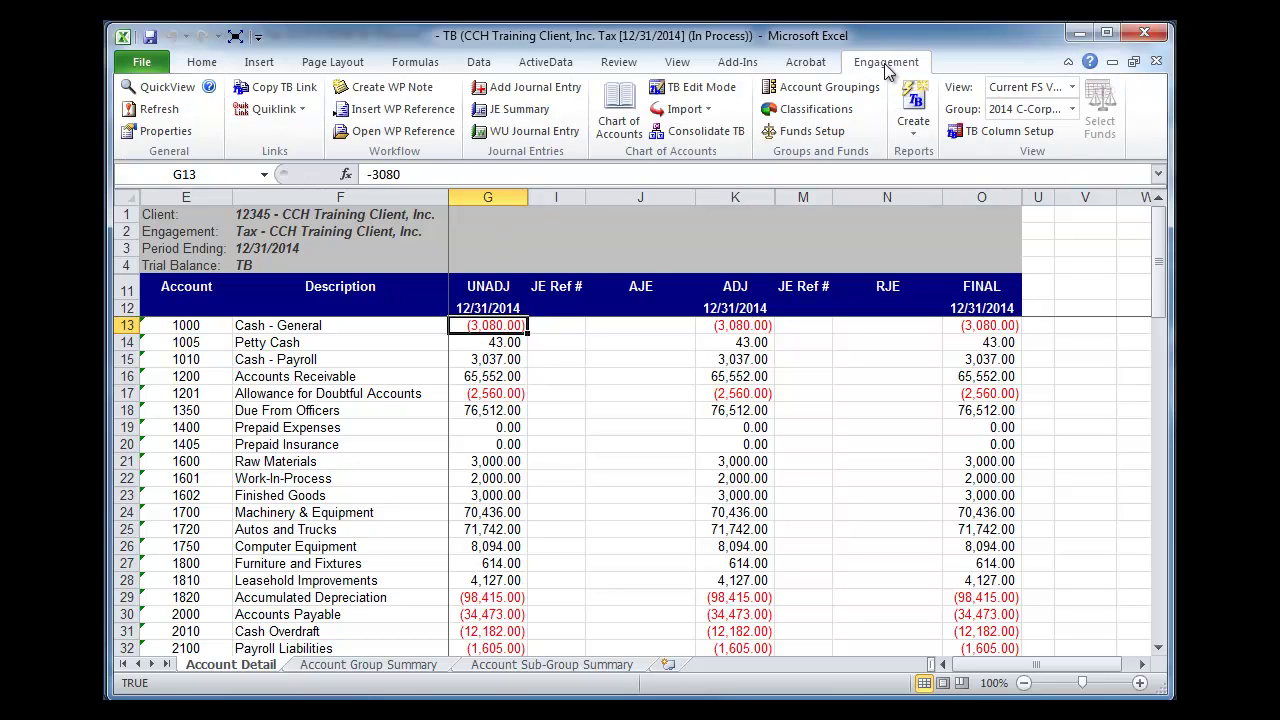
pyautogui.click(828, 94)
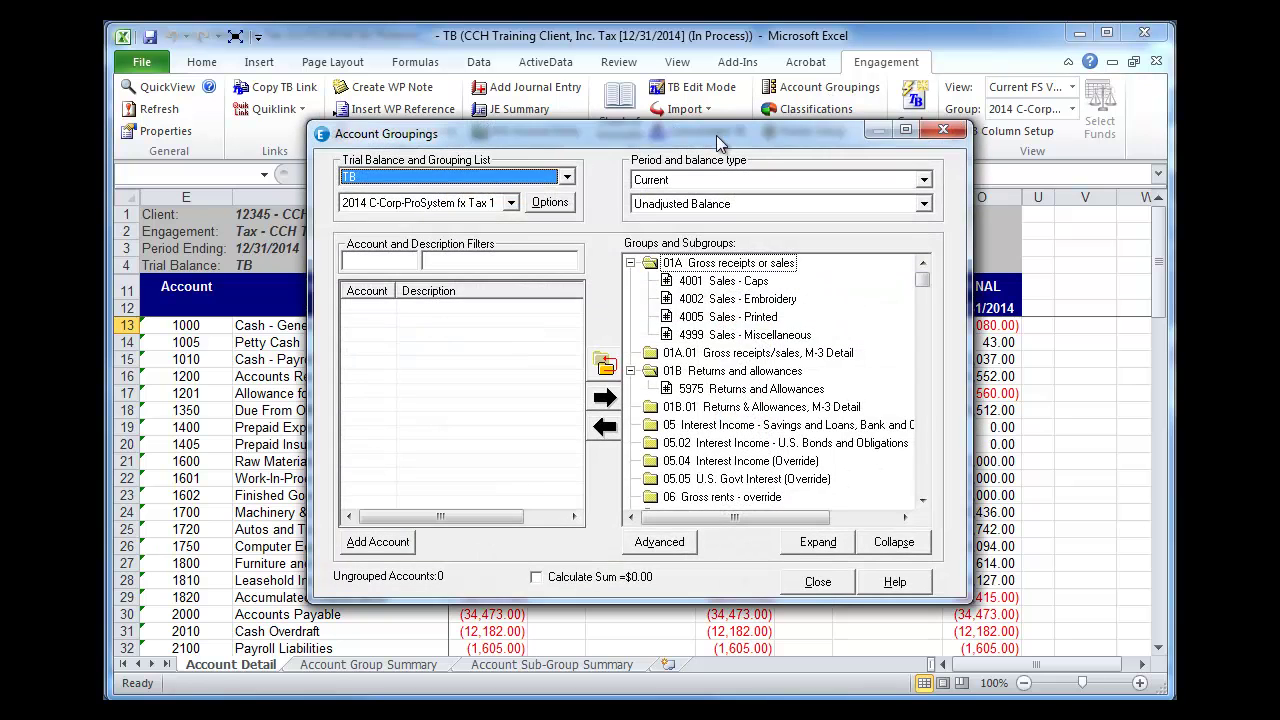
# Step: Review the available grouping lists and the 01A Gross receipts or sales group in 2014 C-Corp-ProSystem fx Tax 1
pyautogui.click(512, 204)
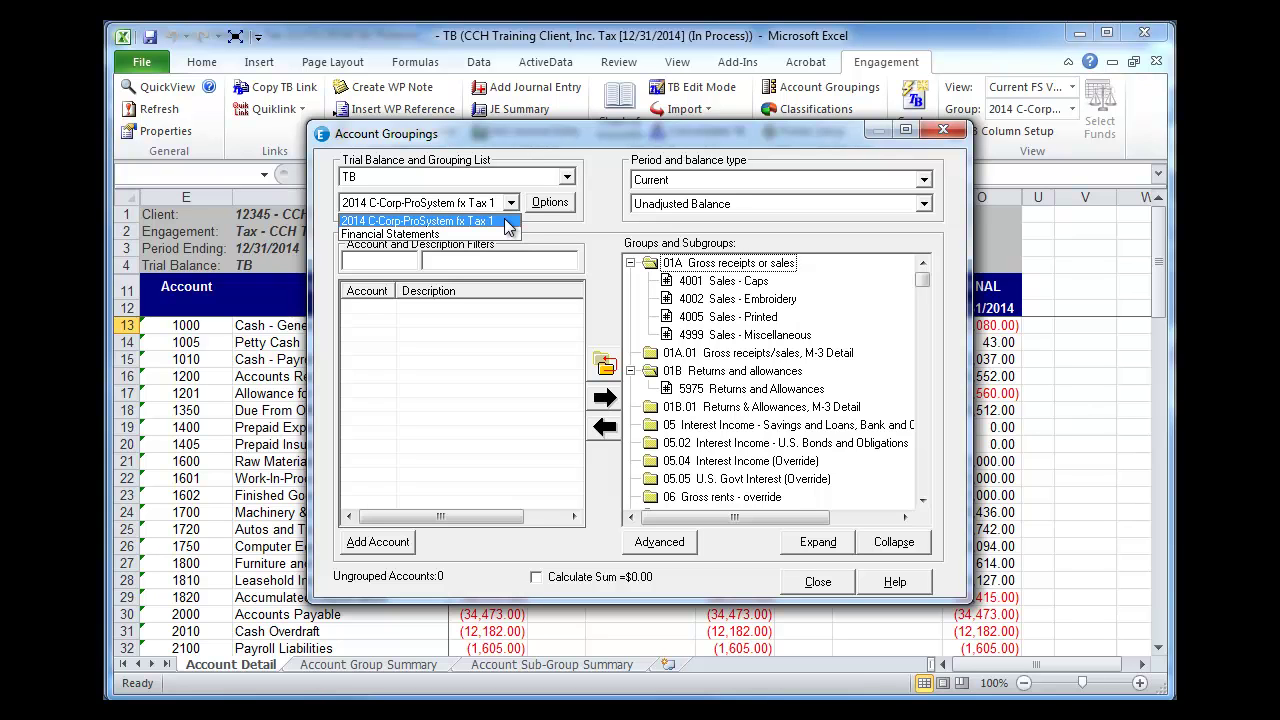
pyautogui.click(507, 226)
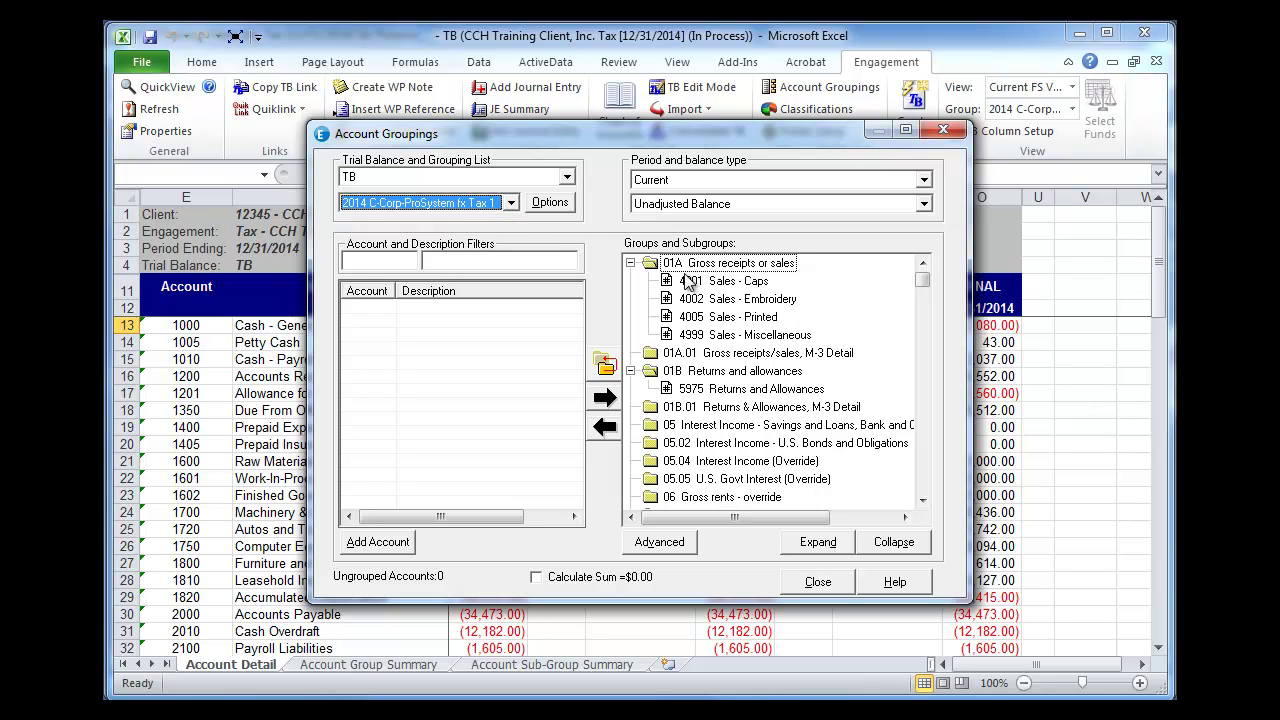
pyautogui.click(766, 266)
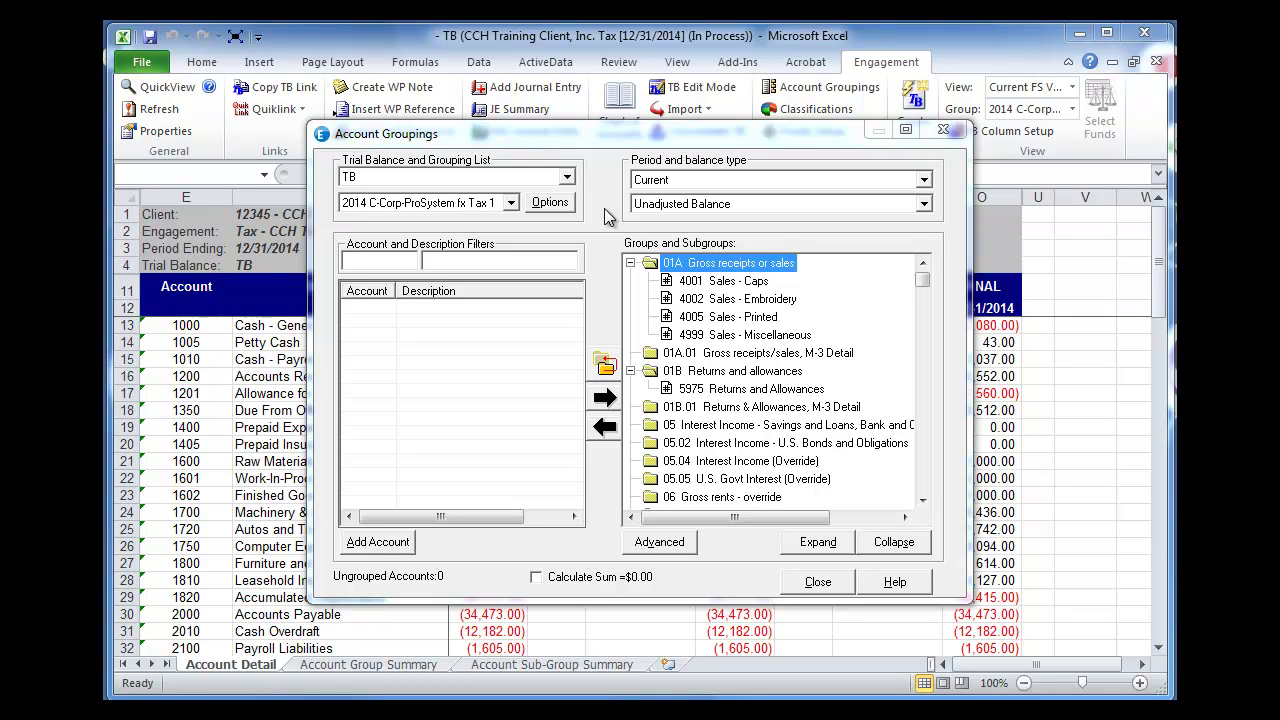
# Step: Import the grouping list 2014 S-Corp-ProSystem fx Tax.azg from the 2014 folder under Tax, 01 - ProSystem fx Tax
pyautogui.click(552, 204)
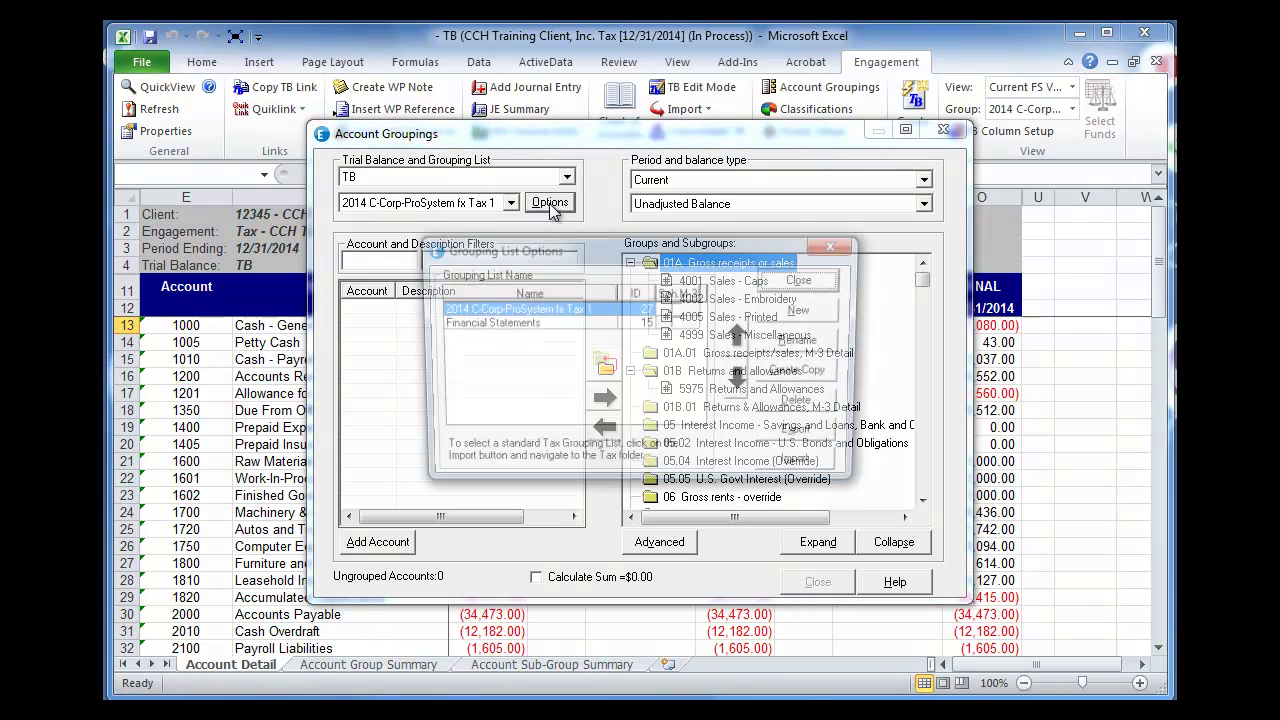
pyautogui.click(774, 469)
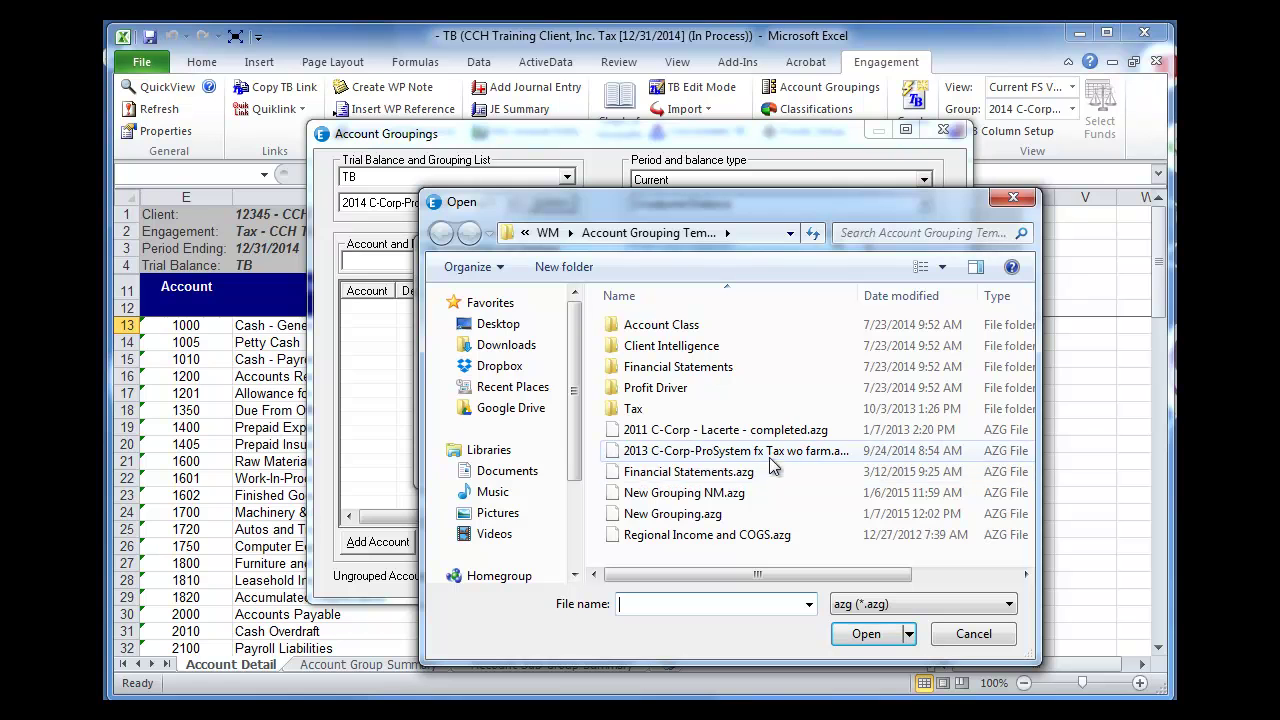
pyautogui.doubleClick(690, 409)
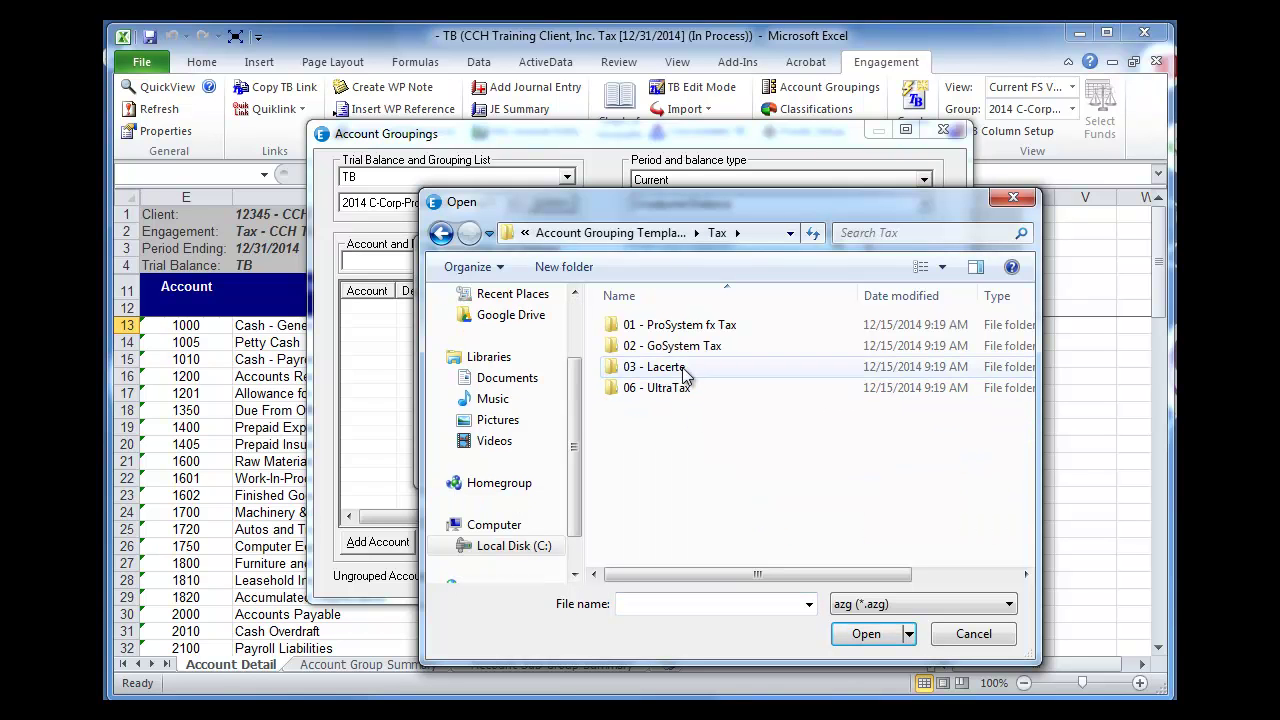
pyautogui.doubleClick(683, 328)
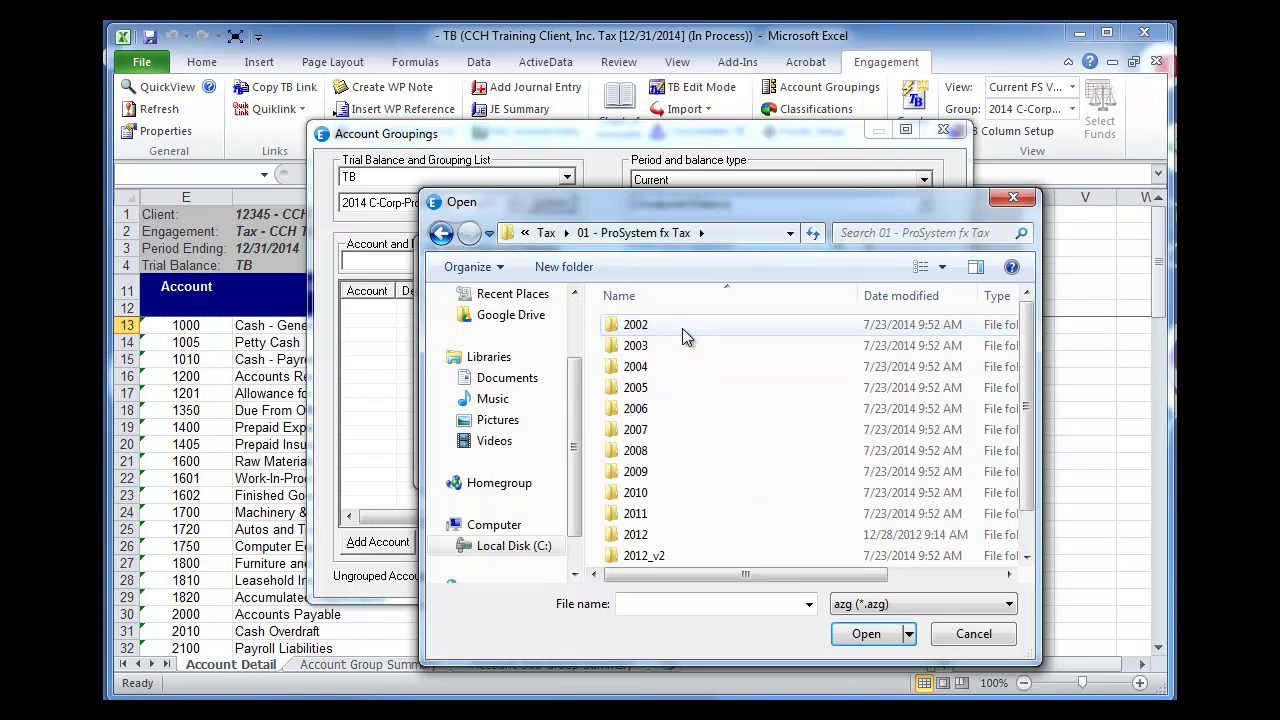
pyautogui.scroll(-1, 686, 500)
pyautogui.doubleClick(683, 556)
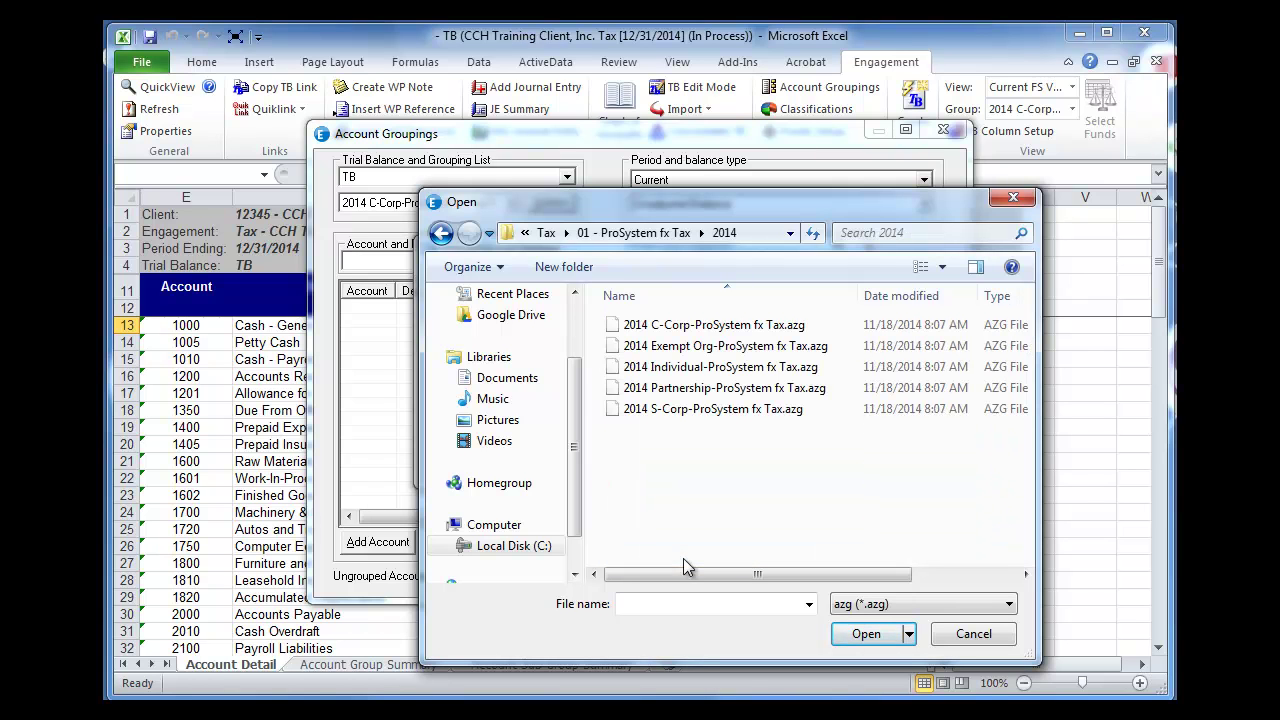
pyautogui.click(702, 410)
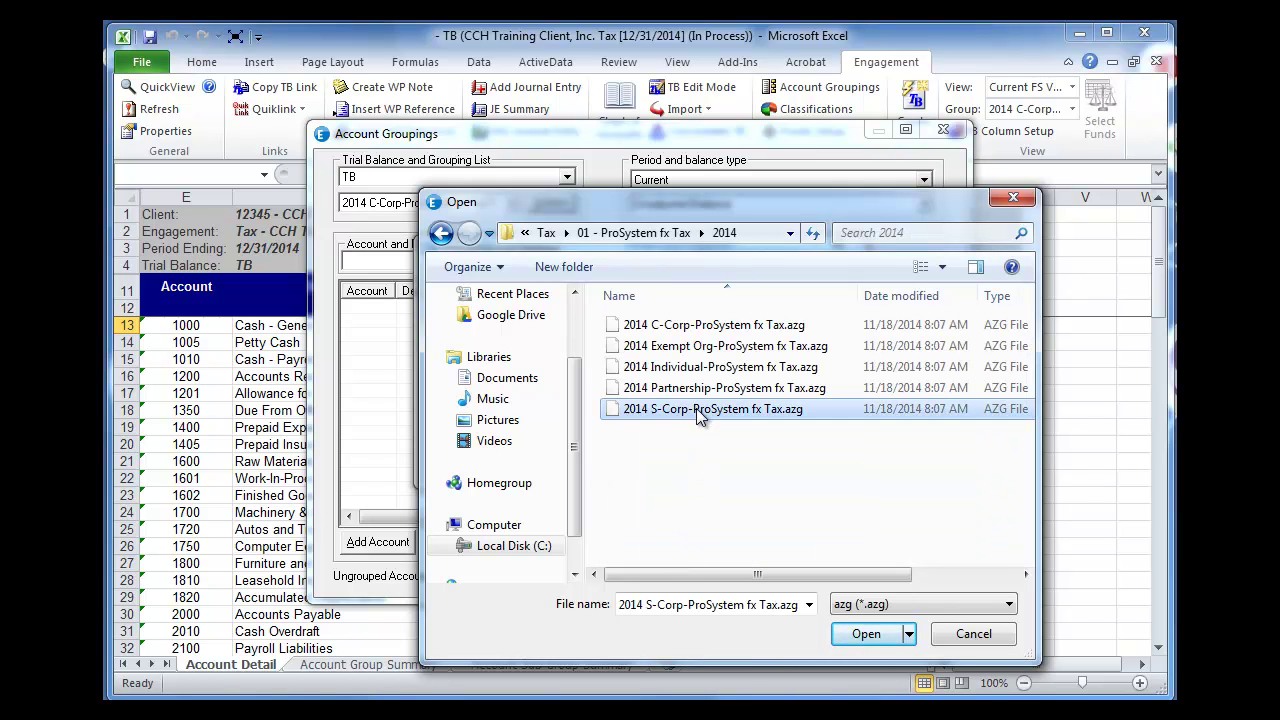
pyautogui.click(862, 634)
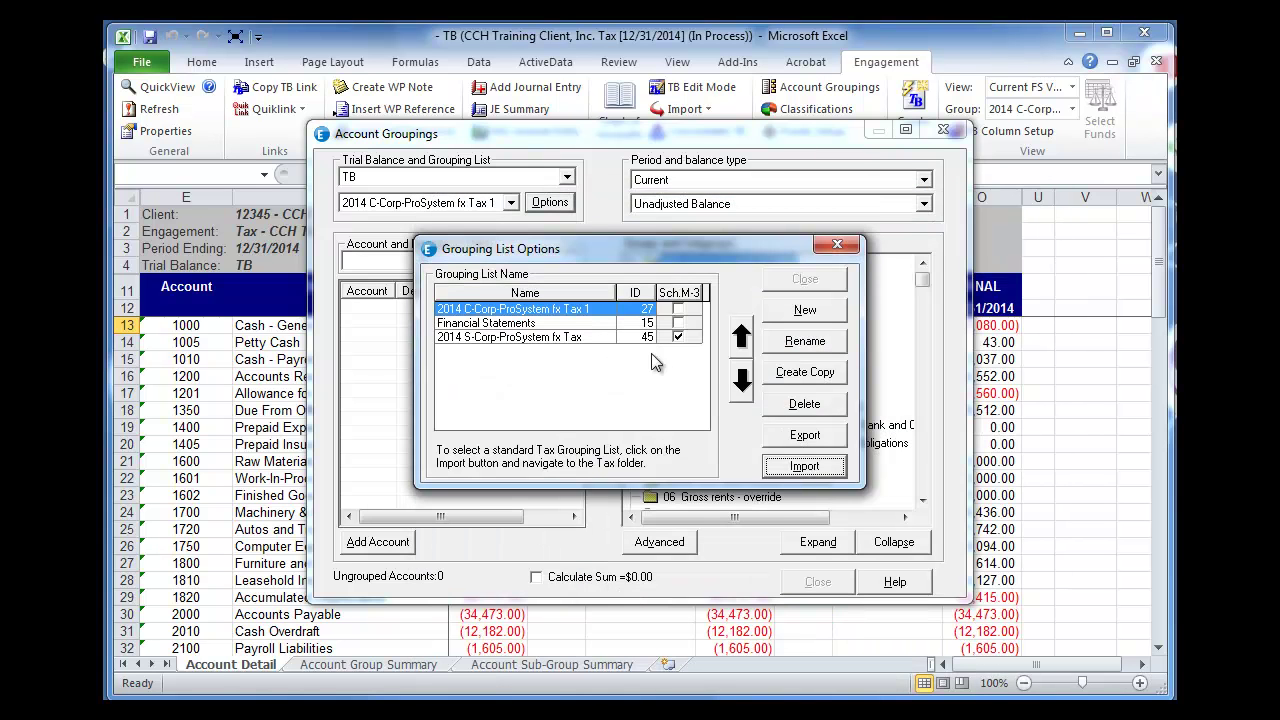
pyautogui.click(593, 338)
pyautogui.click(805, 279)
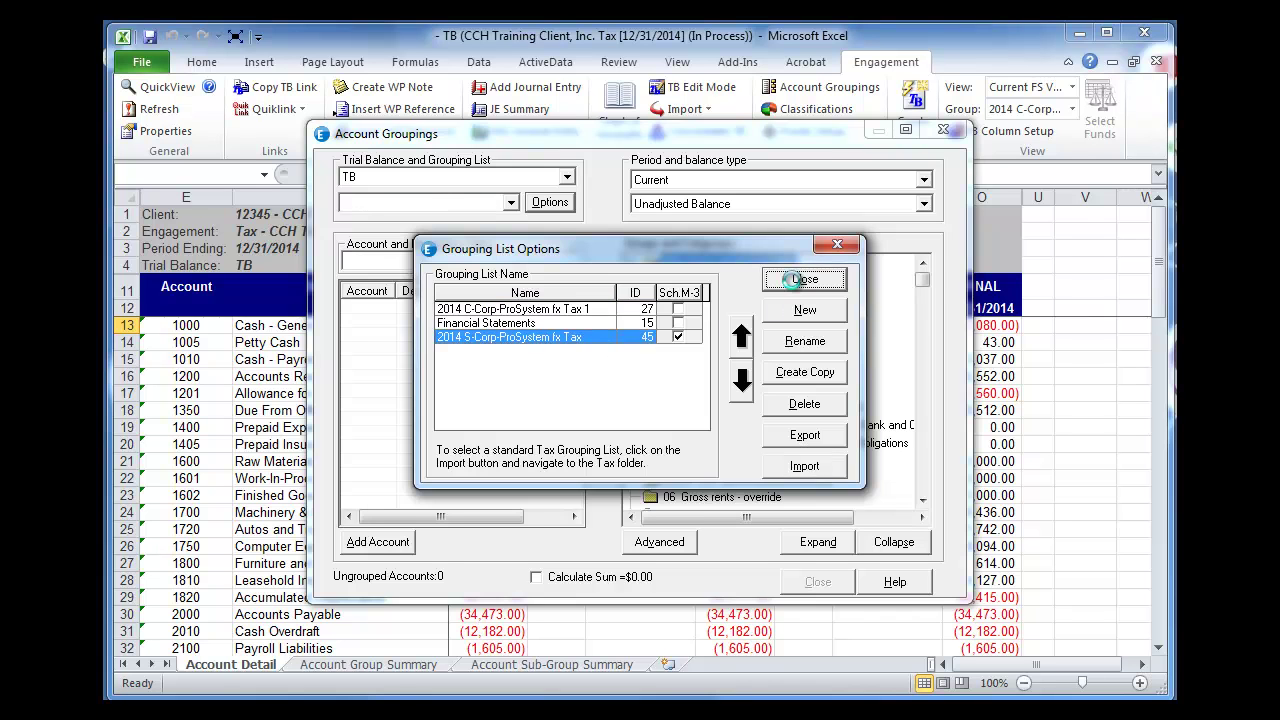
# Step: Choose the 2014 S-Corp-ProSystem fx Tax grouping list, look over its ungrouped accounts and groups, and close the account groupings
pyautogui.click(511, 203)
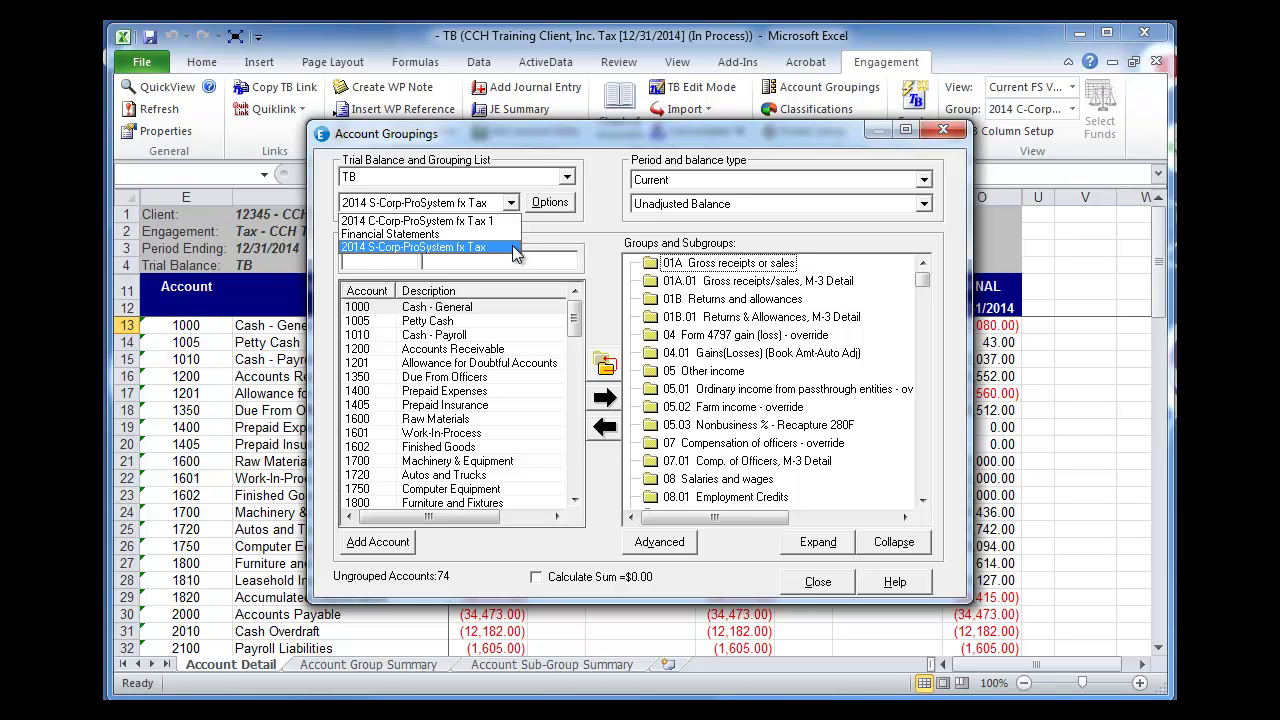
pyautogui.click(512, 246)
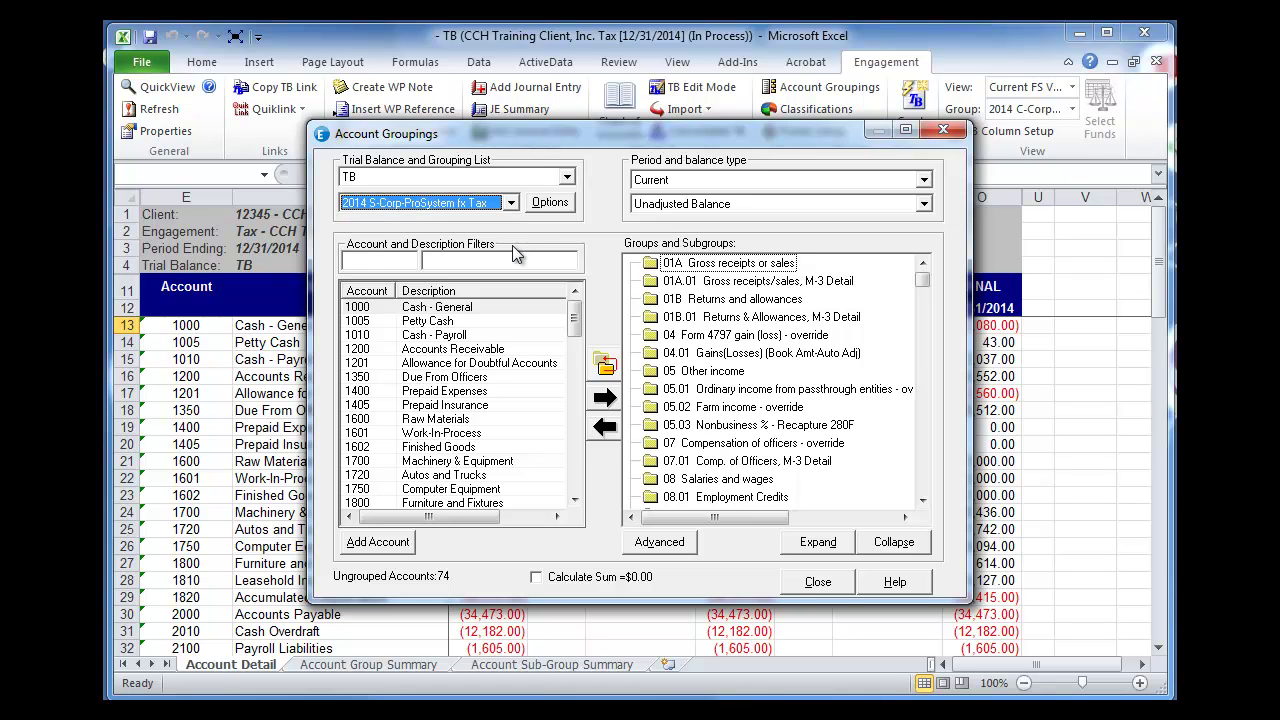
pyautogui.click(552, 310)
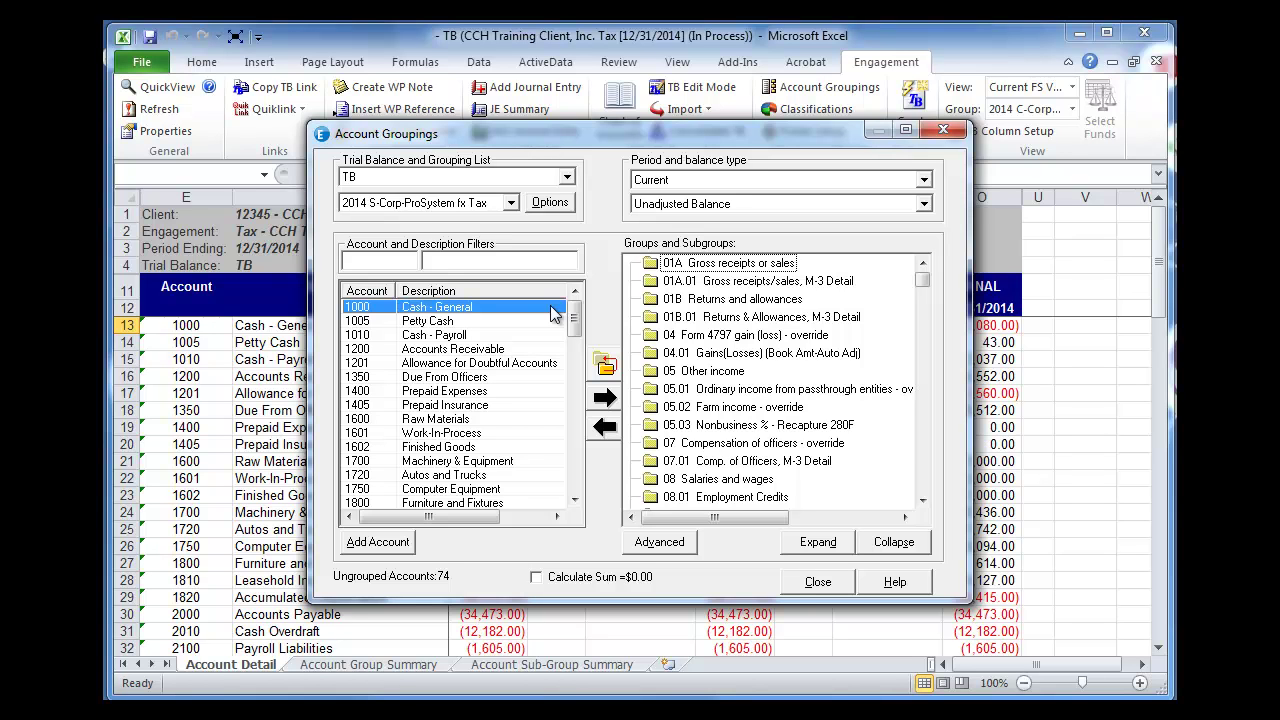
pyautogui.click(720, 268)
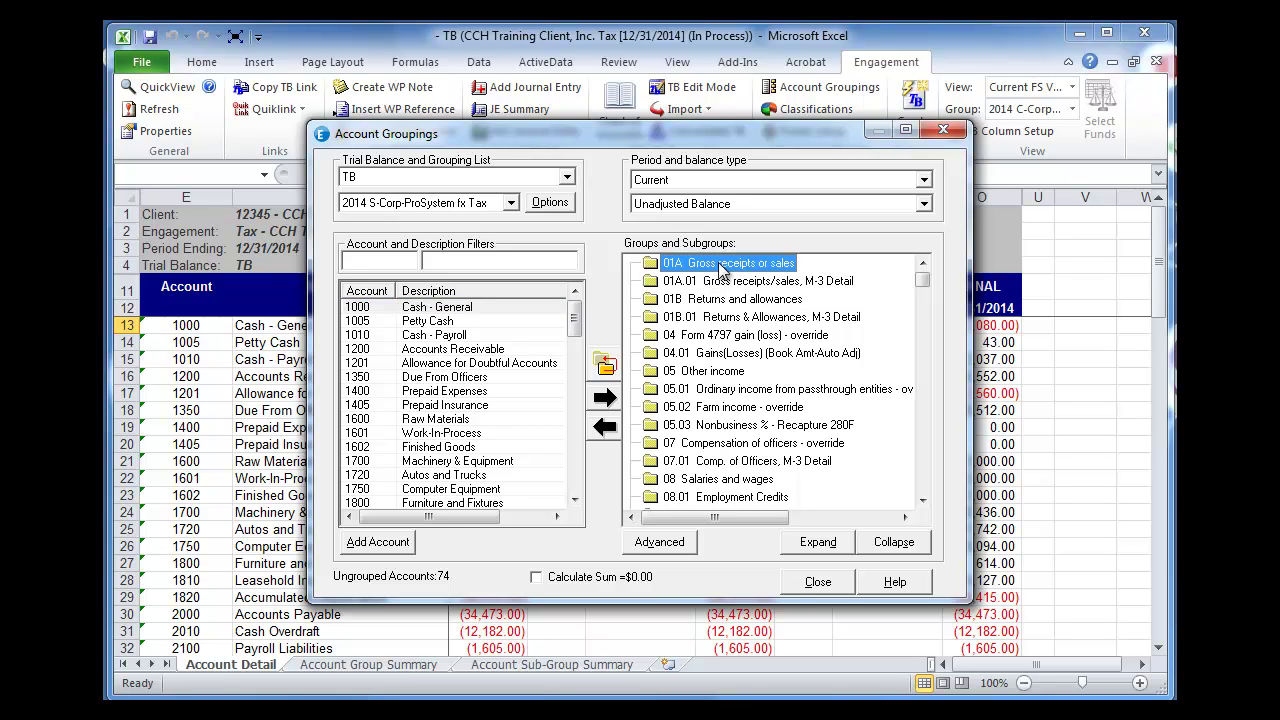
pyautogui.click(818, 585)
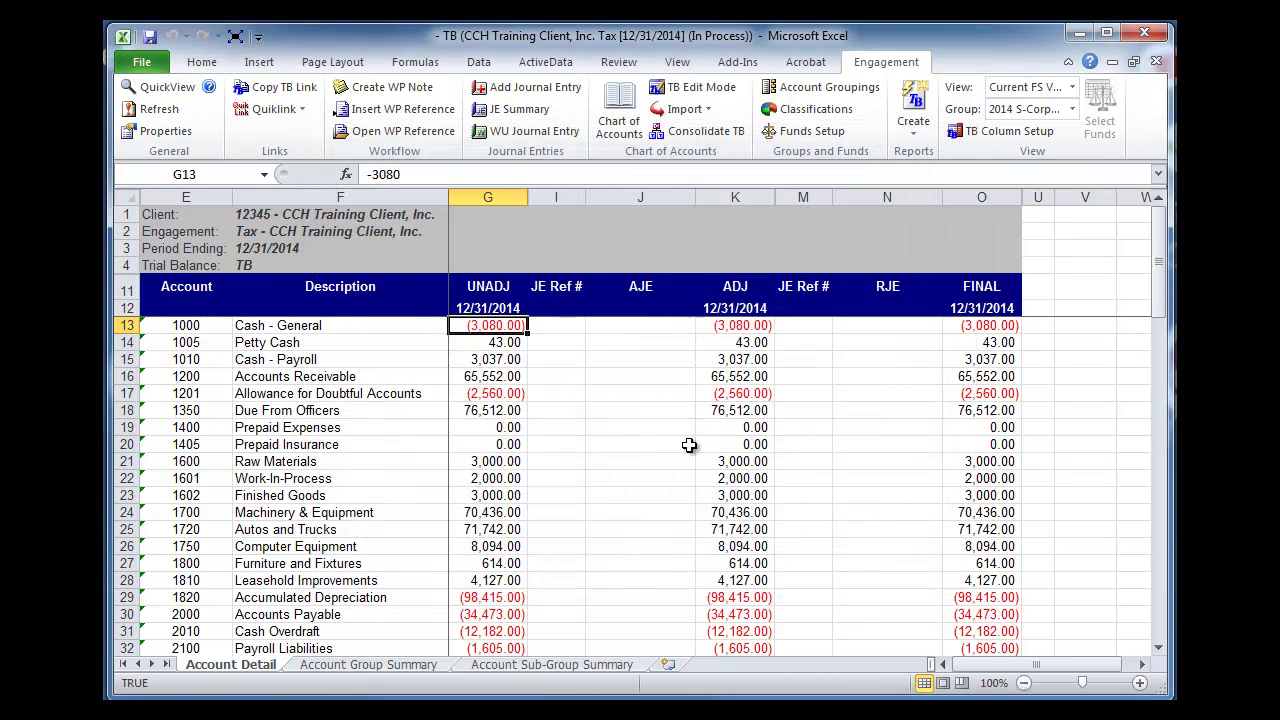
# Step: Open ProSystem fx Engagement 2014 Tax Entity Conversion 7x.xls from the WM Utilities folder and enable its macros
pyautogui.click(147, 62)
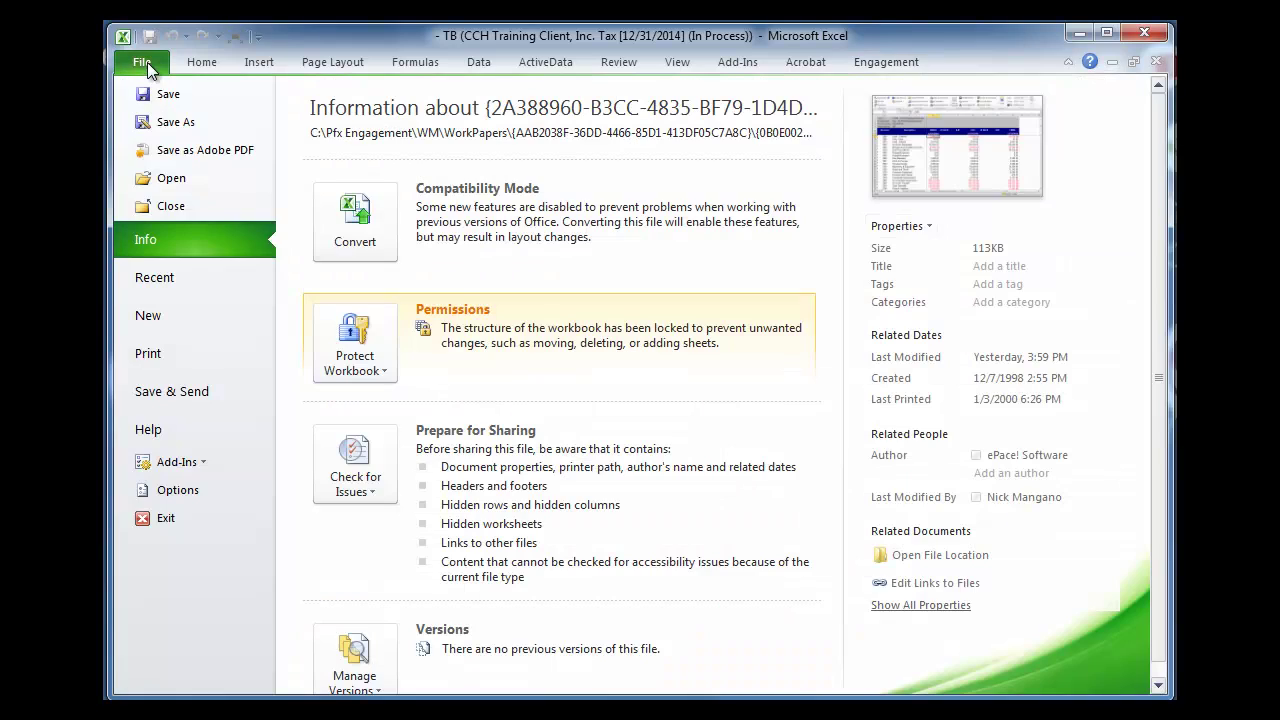
pyautogui.click(203, 176)
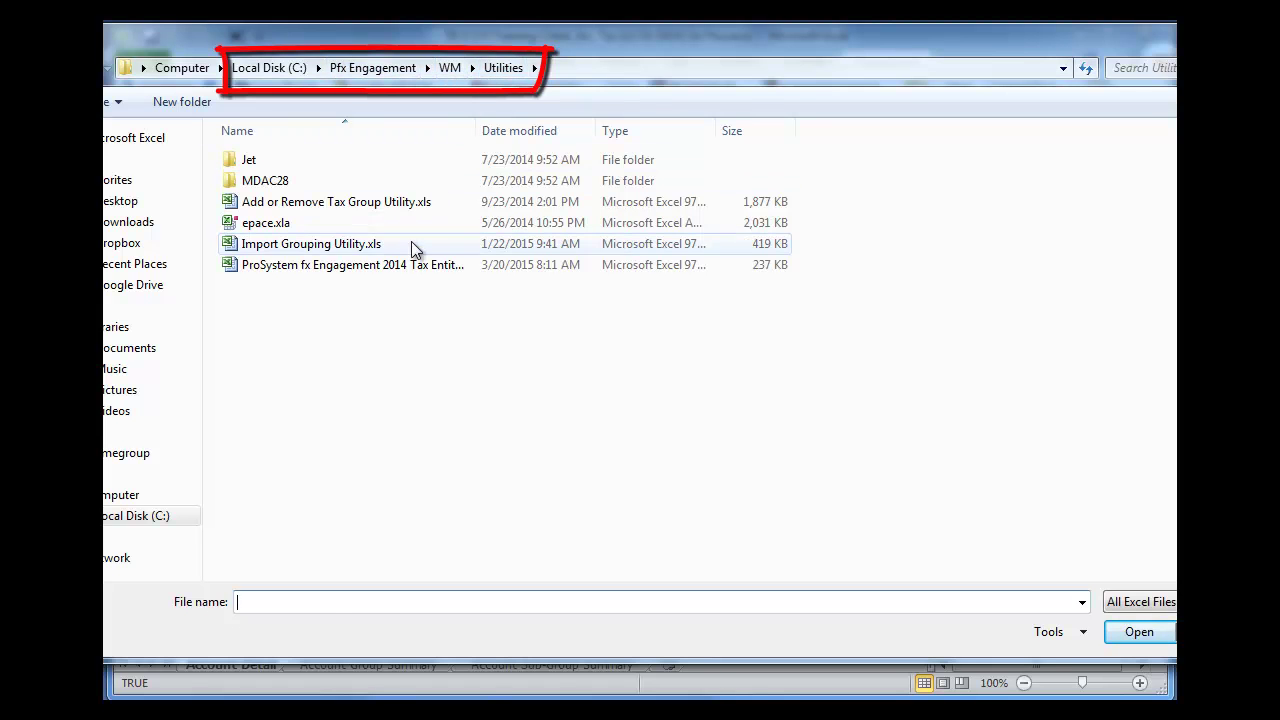
pyautogui.click(407, 266)
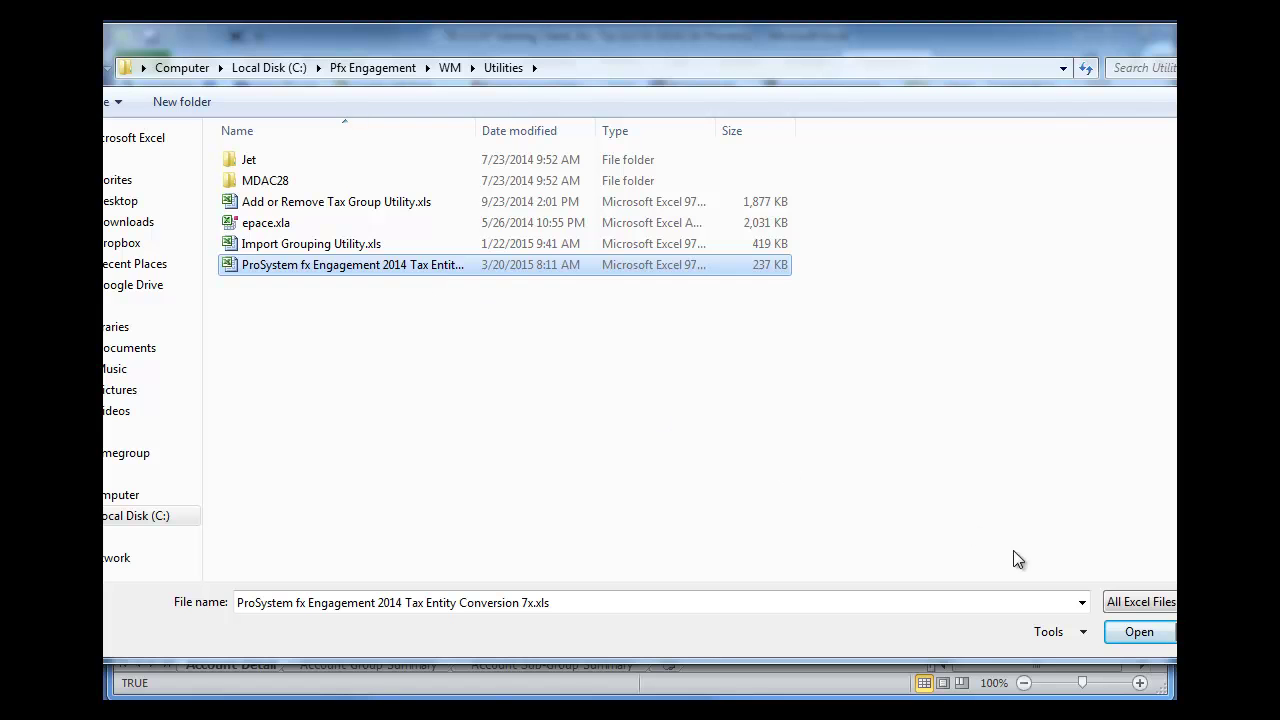
pyautogui.click(1124, 644)
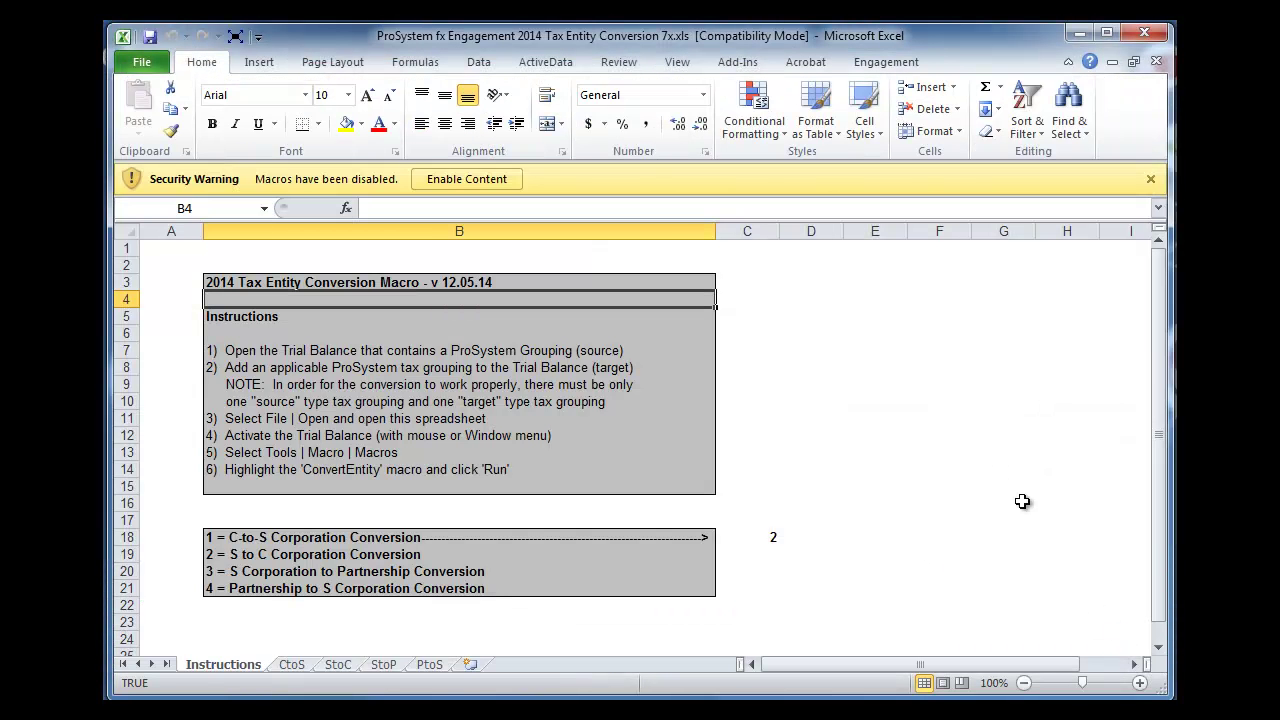
pyautogui.click(507, 185)
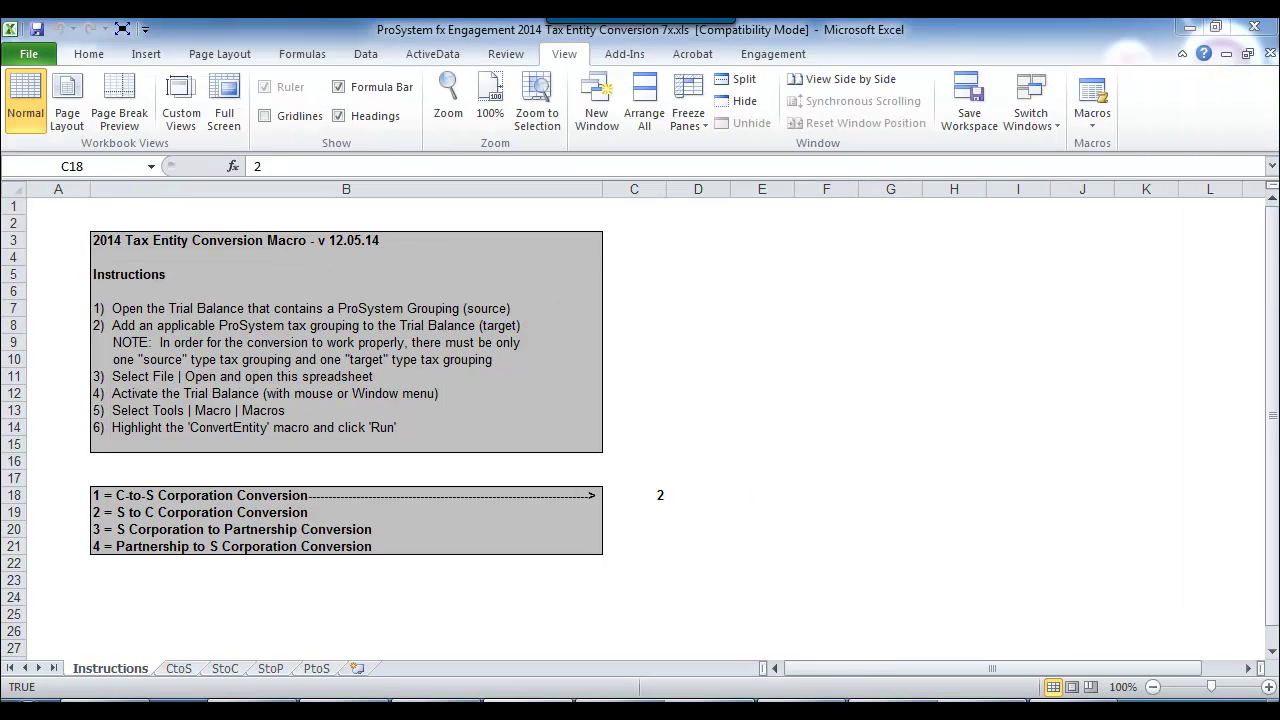
# Step: Set the conversion type in cell C18 to 1 for a C-to-S Corporation Conversion
pyautogui.click(662, 495)
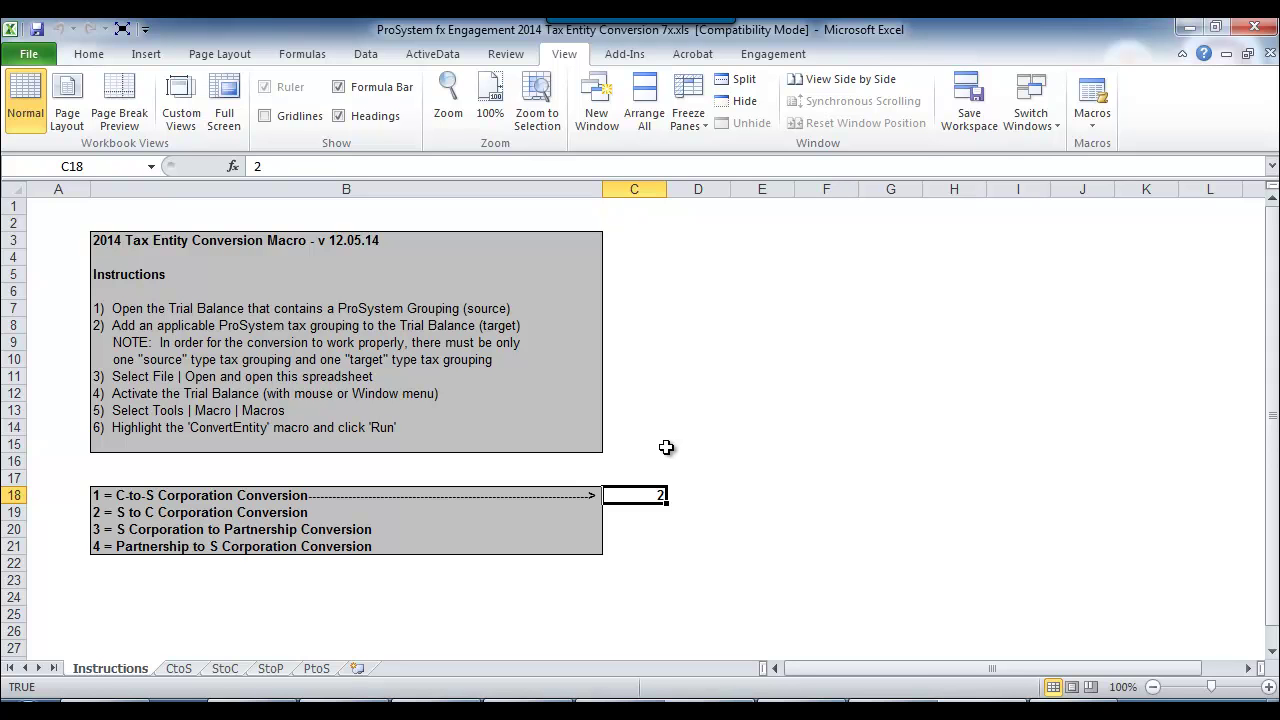
pyautogui.write('1')
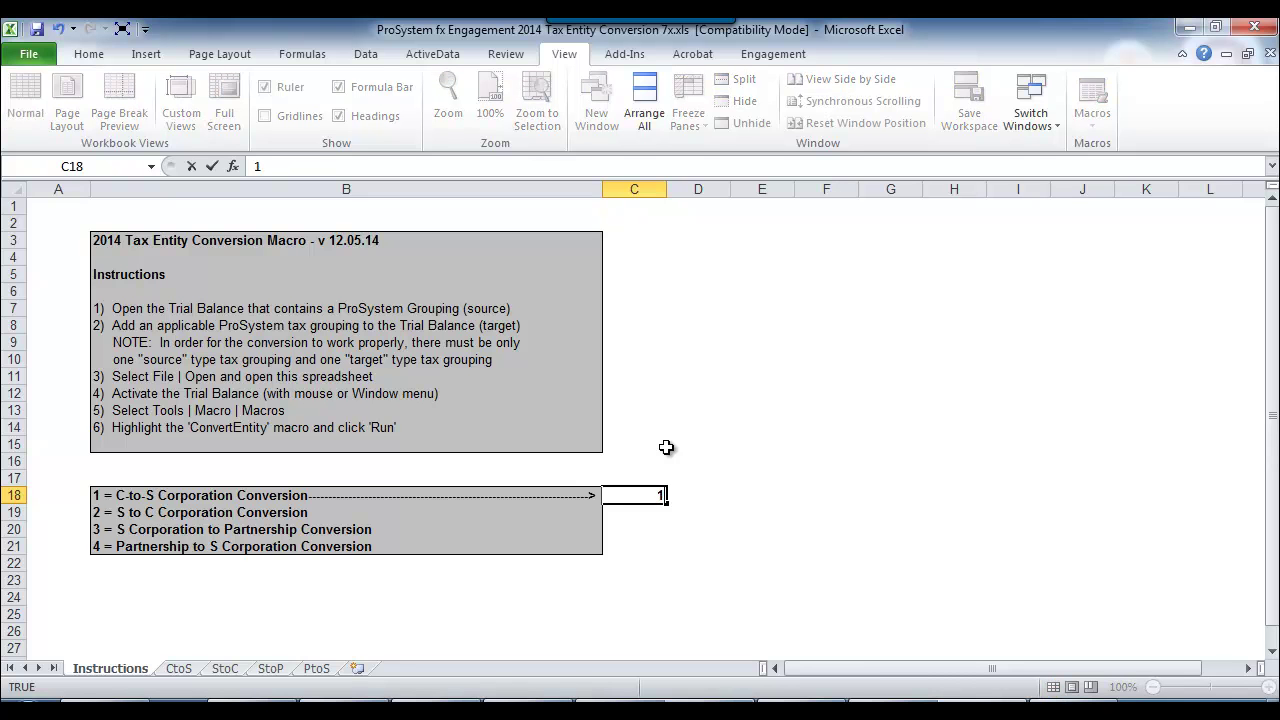
pyautogui.press('Return')
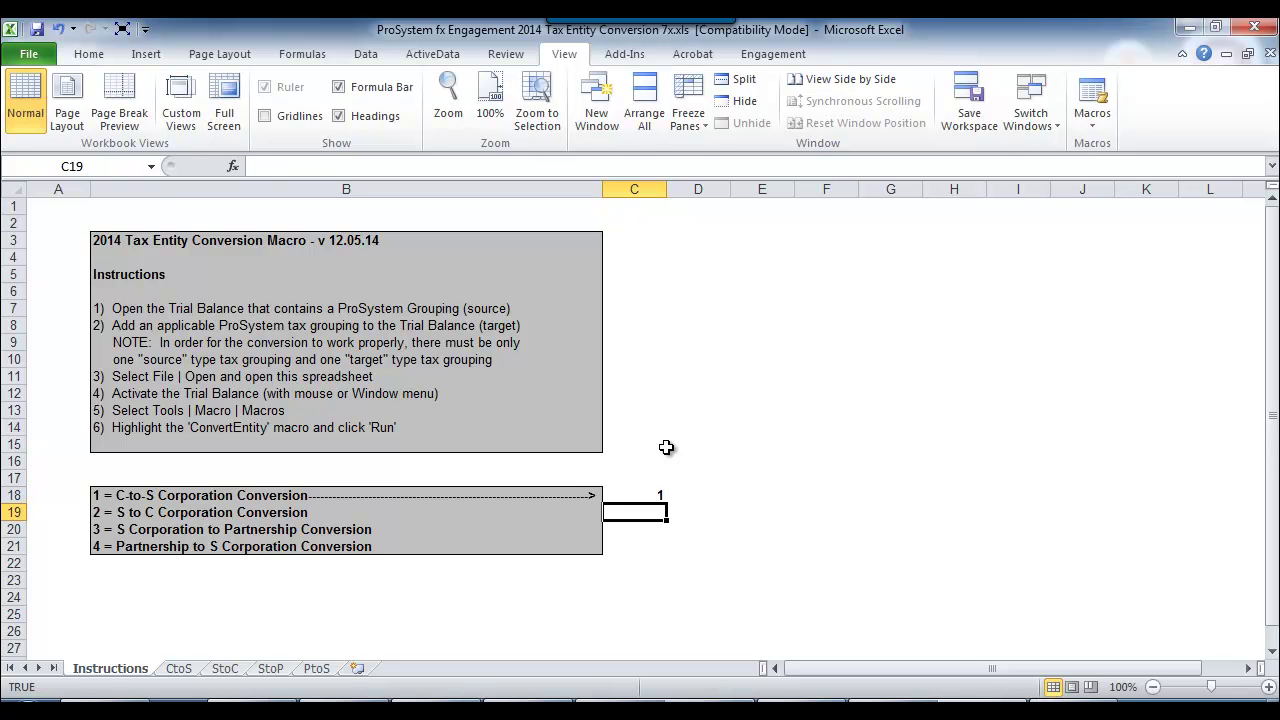
pyautogui.click(648, 495)
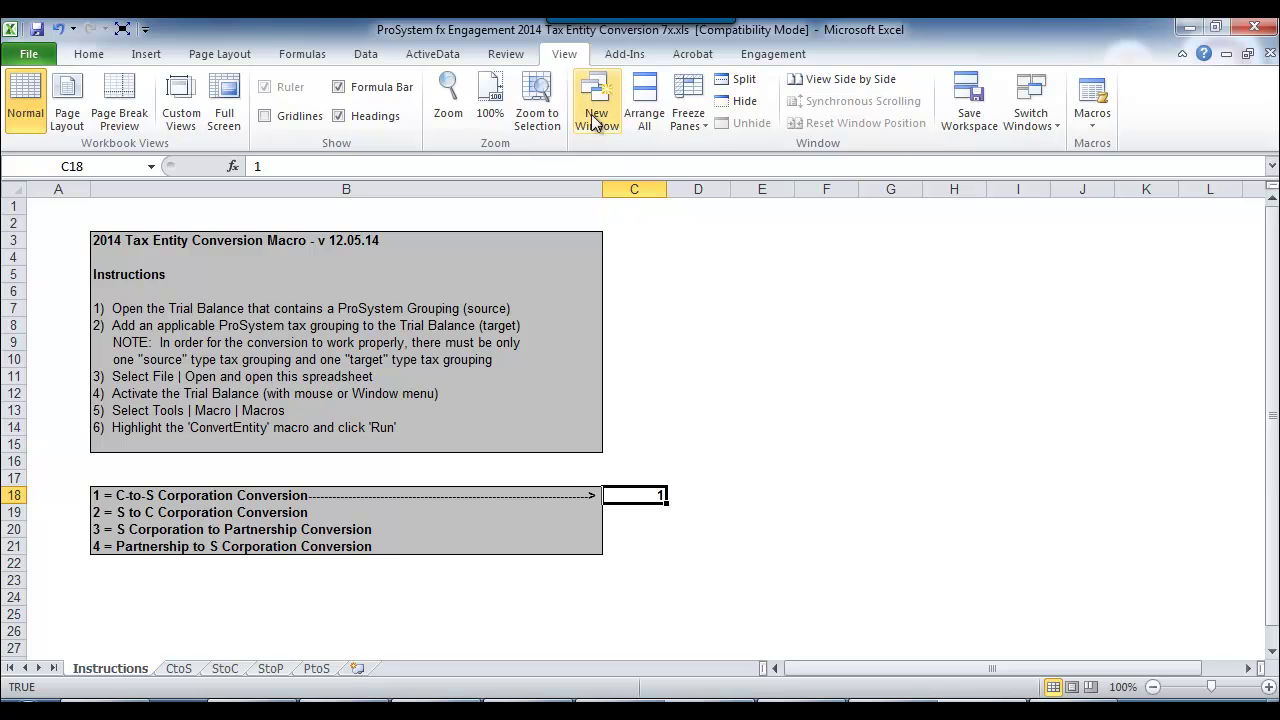
# Step: Switch to the TB trial balance workbook and run the ConvertEntity macro on it
pyautogui.click(1030, 112)
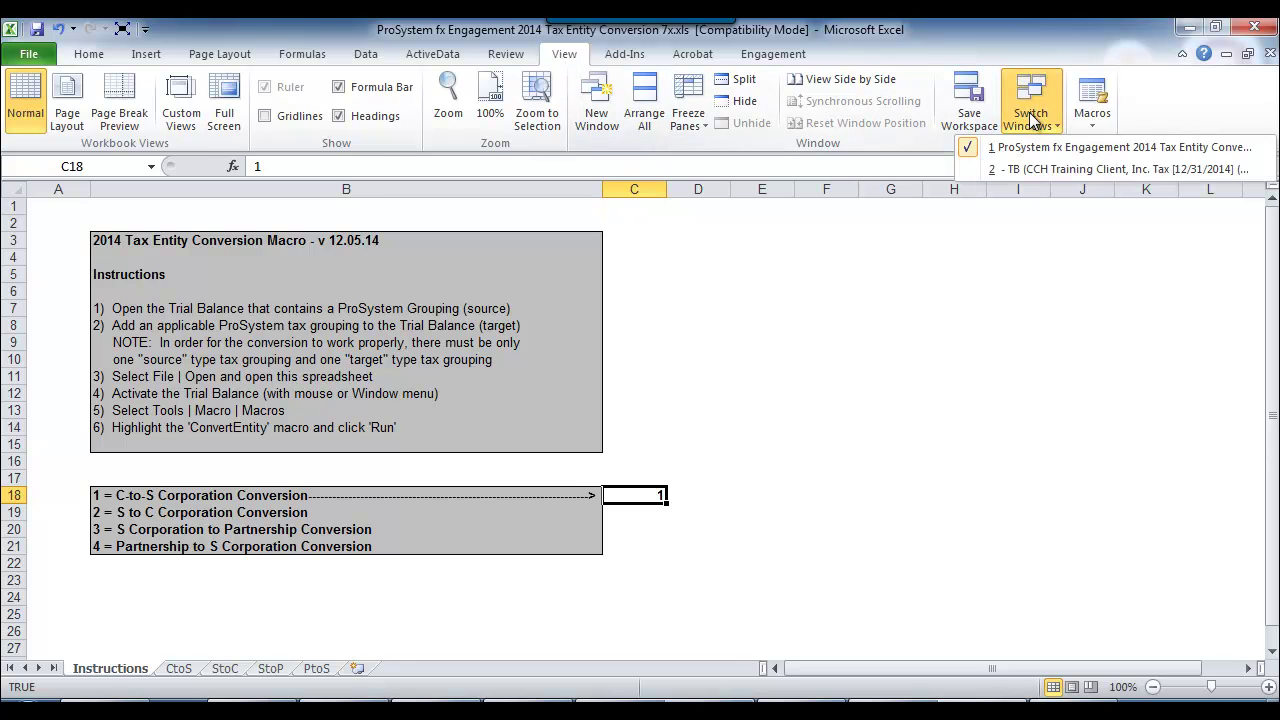
pyautogui.click(1030, 170)
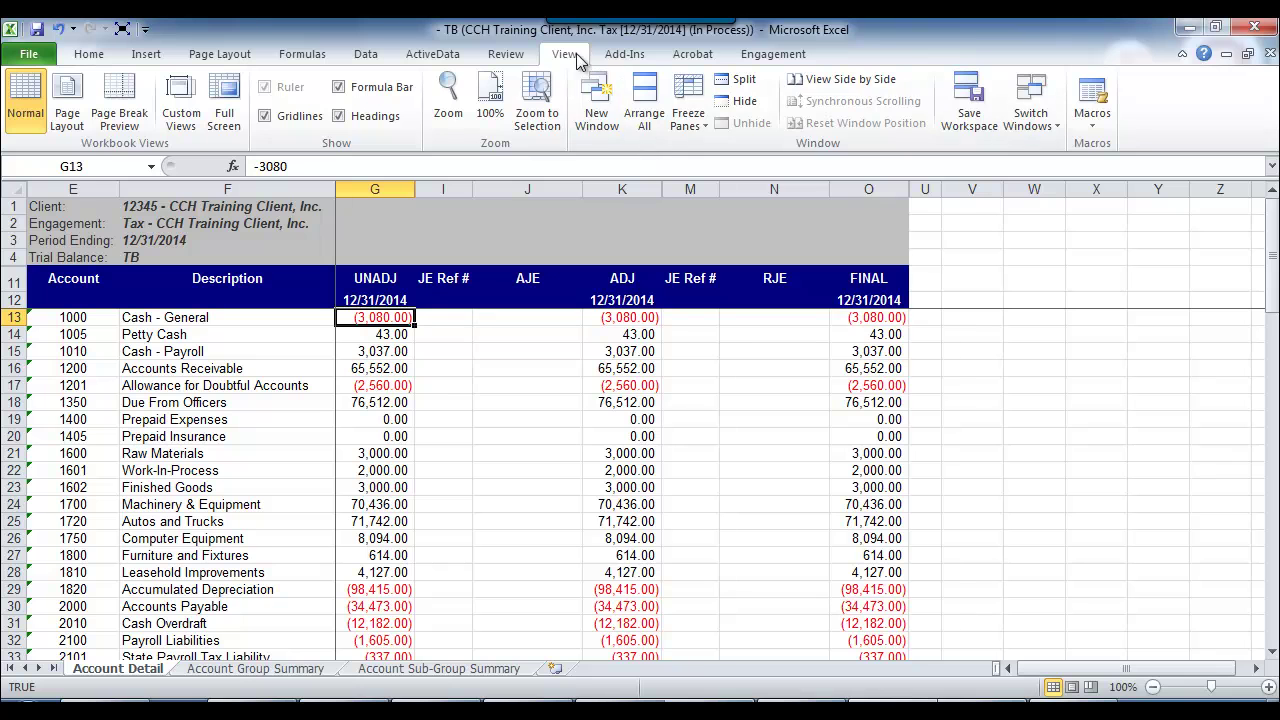
pyautogui.click(1092, 105)
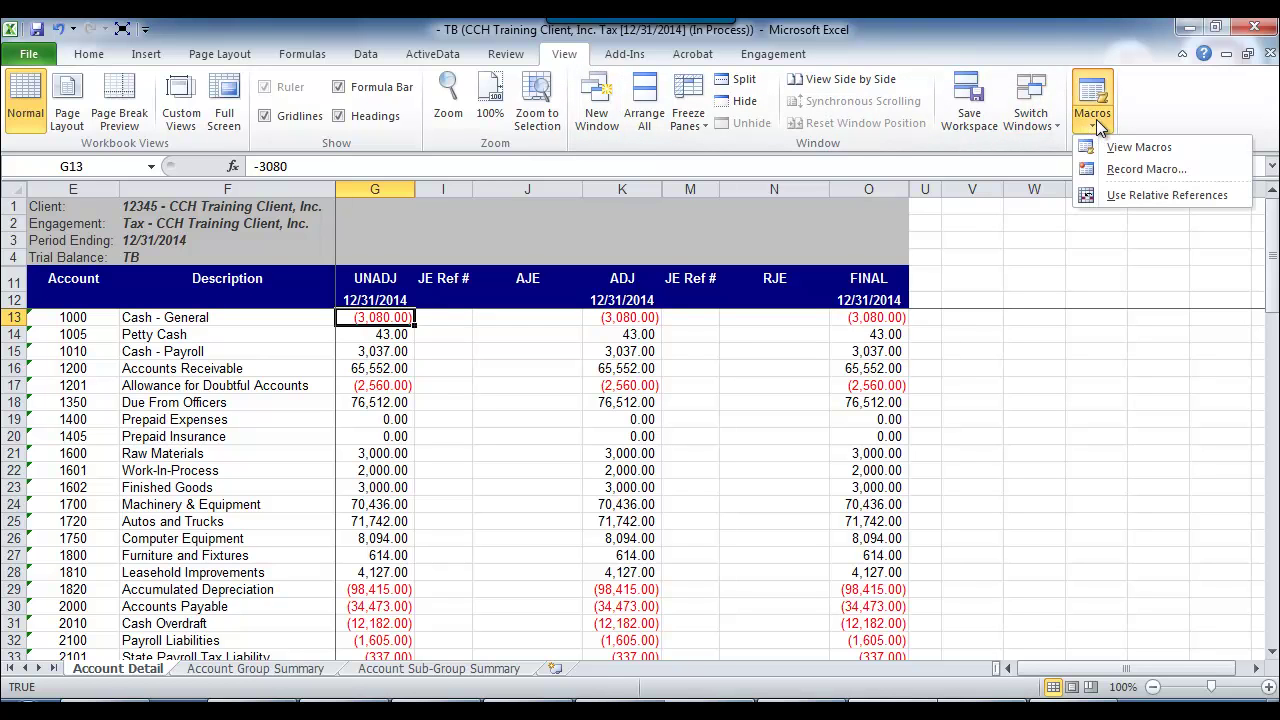
pyautogui.click(1100, 146)
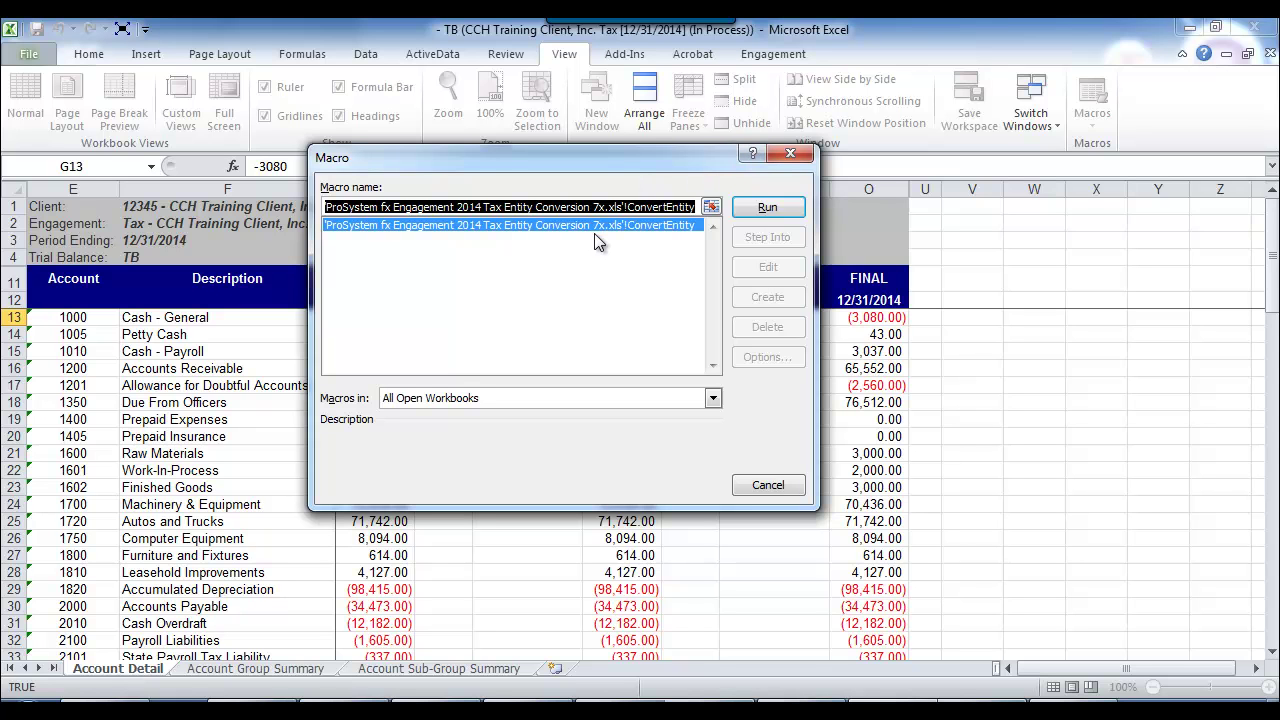
pyautogui.click(758, 215)
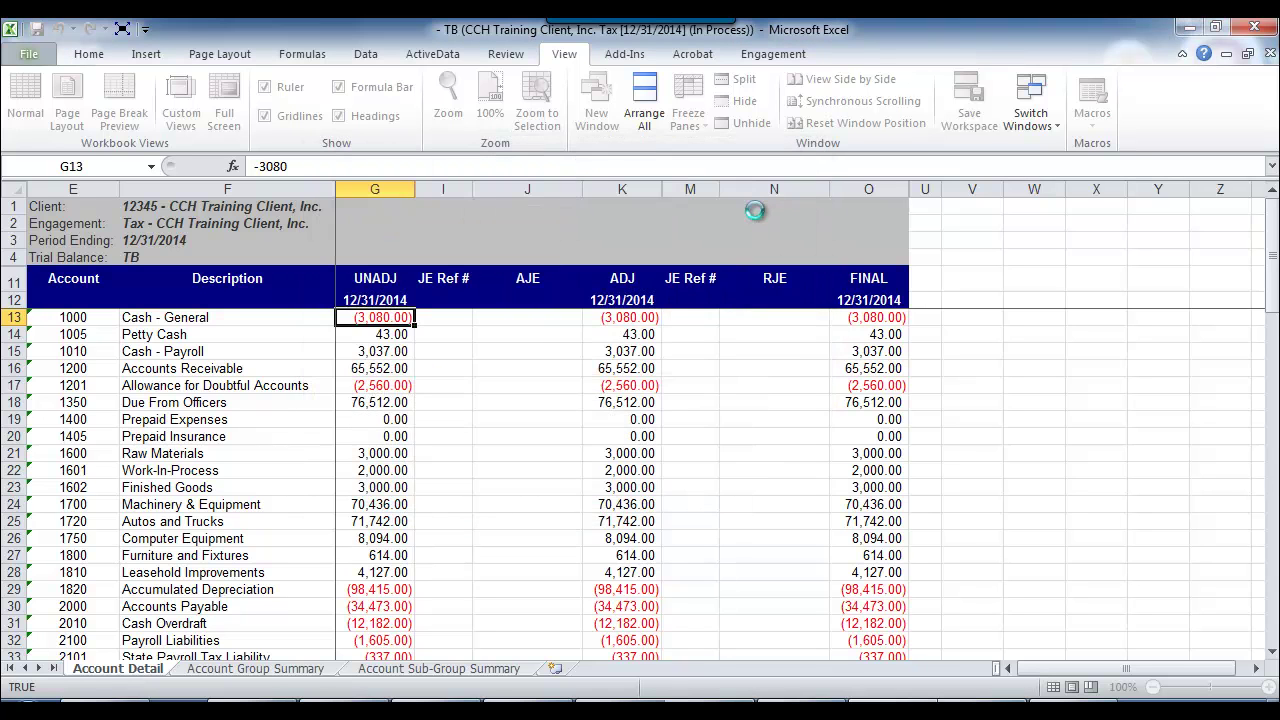